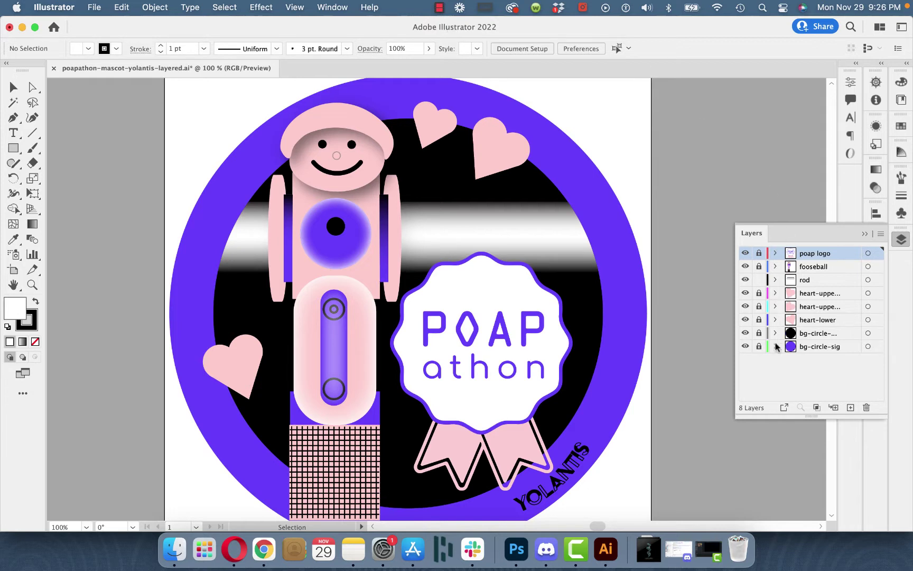
# - Hide and show the upper heart, rod, fooseball and poap logo layers one by one to examine the artwork
pyautogui.click(745, 293)
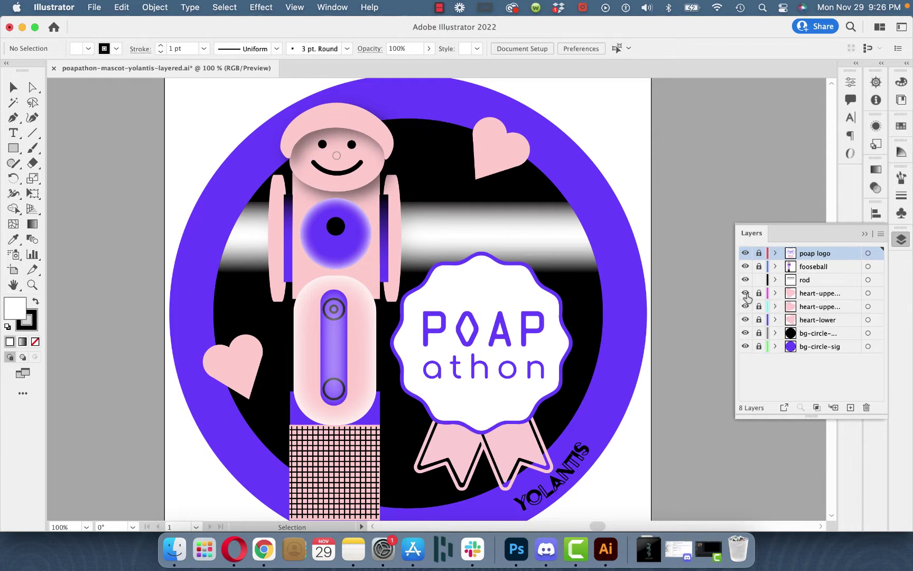
pyautogui.click(745, 293)
pyautogui.click(745, 280)
pyautogui.click(745, 280)
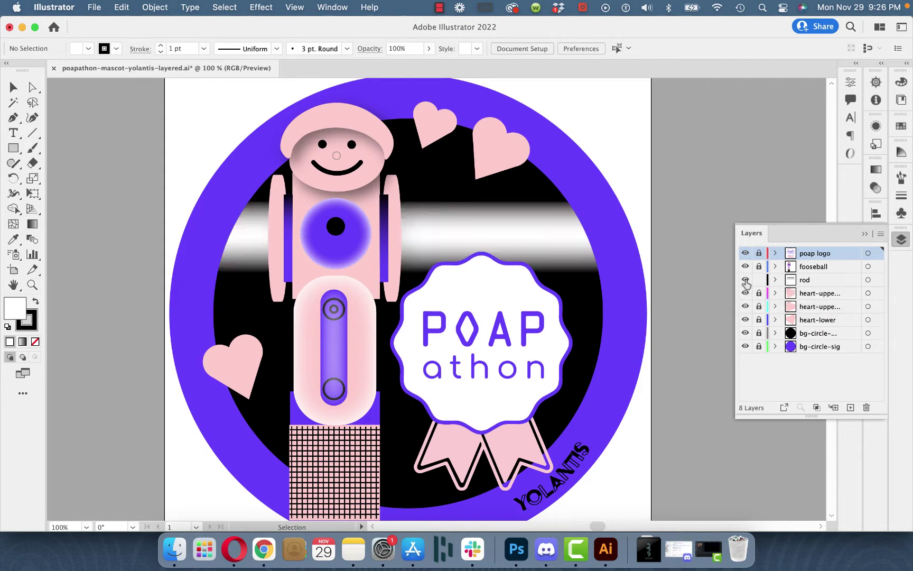
pyautogui.click(745, 266)
pyautogui.click(745, 267)
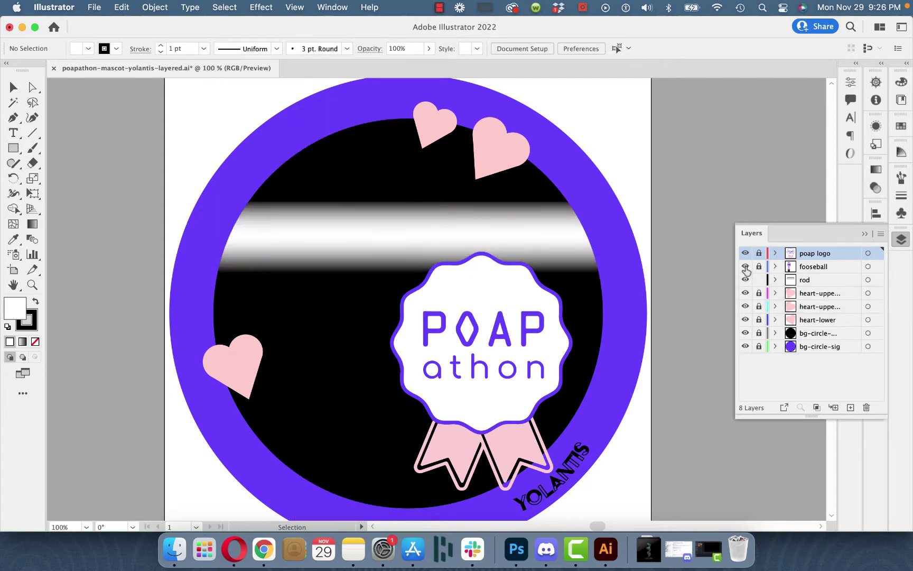
pyautogui.click(745, 254)
pyautogui.click(745, 253)
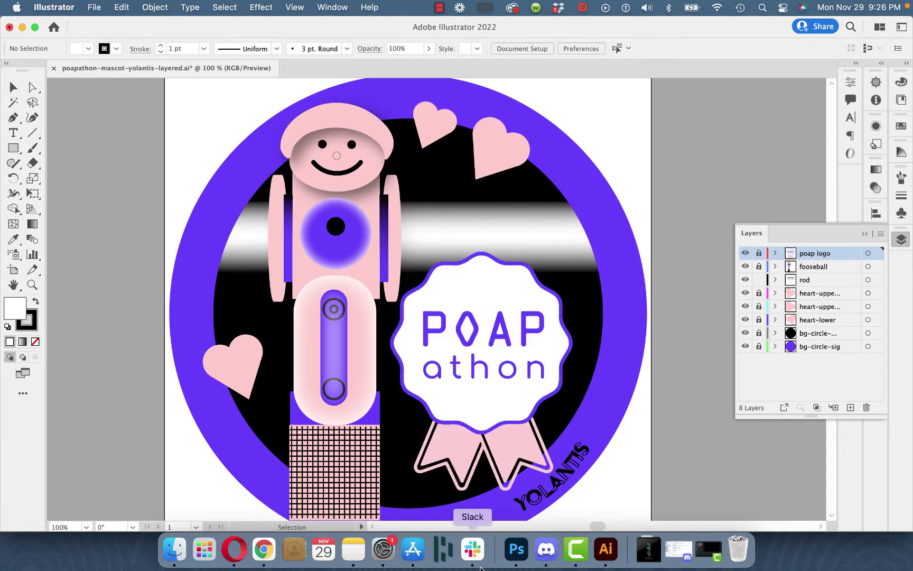
# - Switch to Photoshop and play the mascot's frame animation to review the moving hearts, stopping playback when done
pyautogui.click(511, 553)
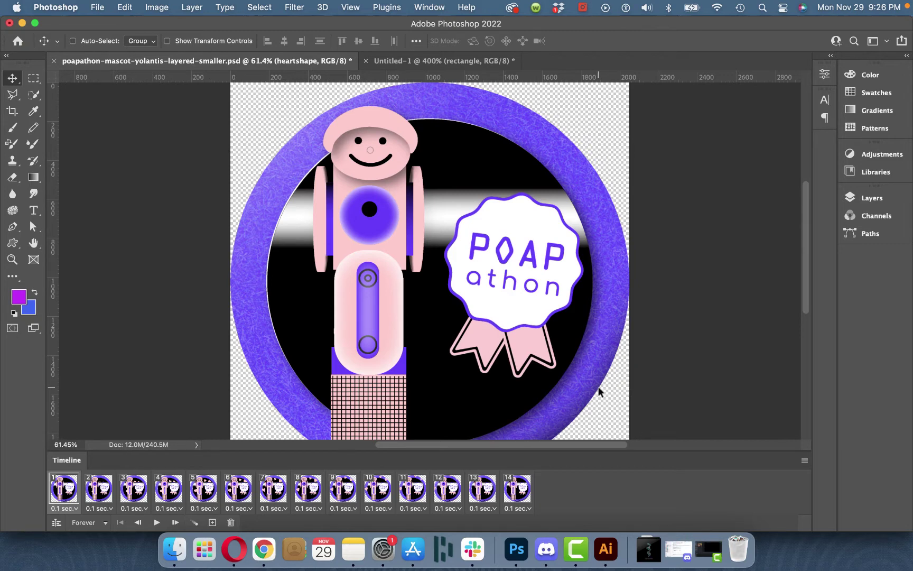
pyautogui.scroll(-3, 581, 380)
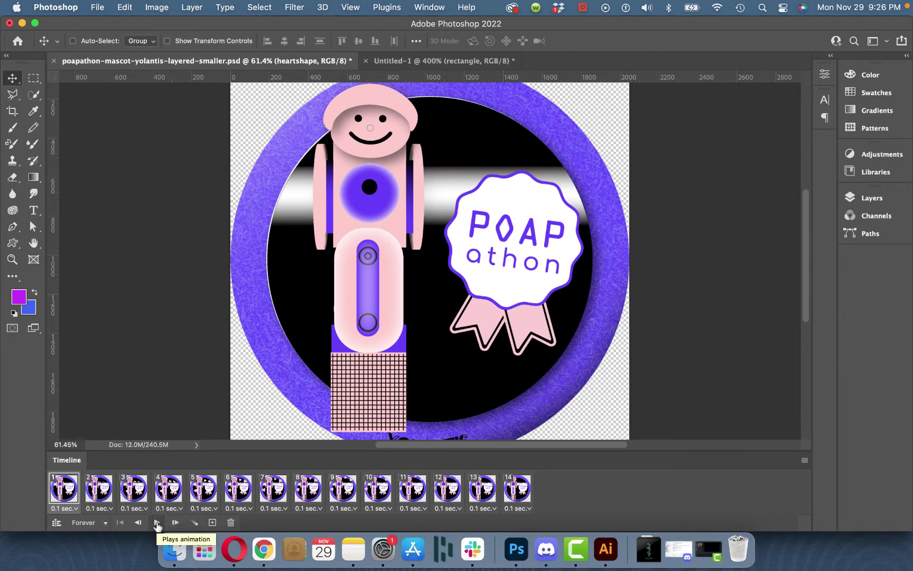
pyautogui.click(156, 522)
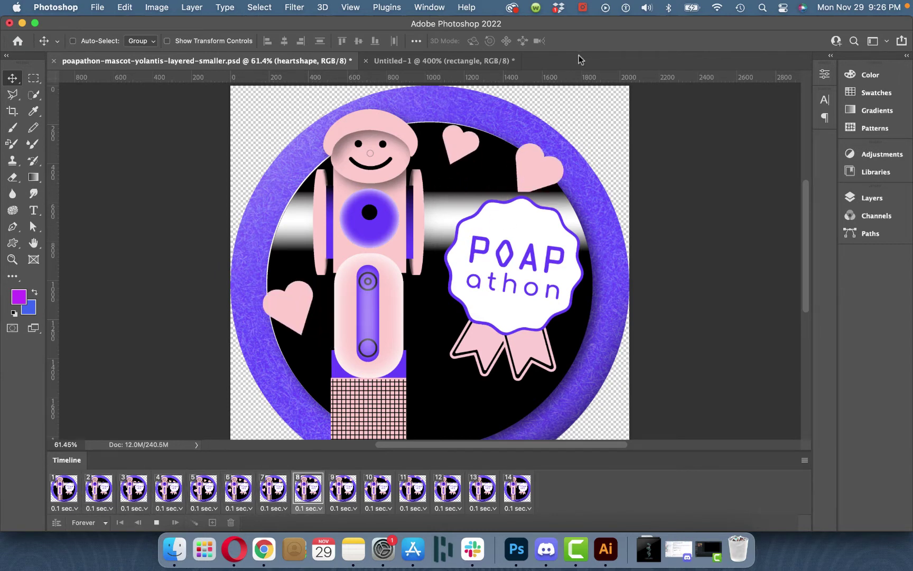
pyautogui.press('space')
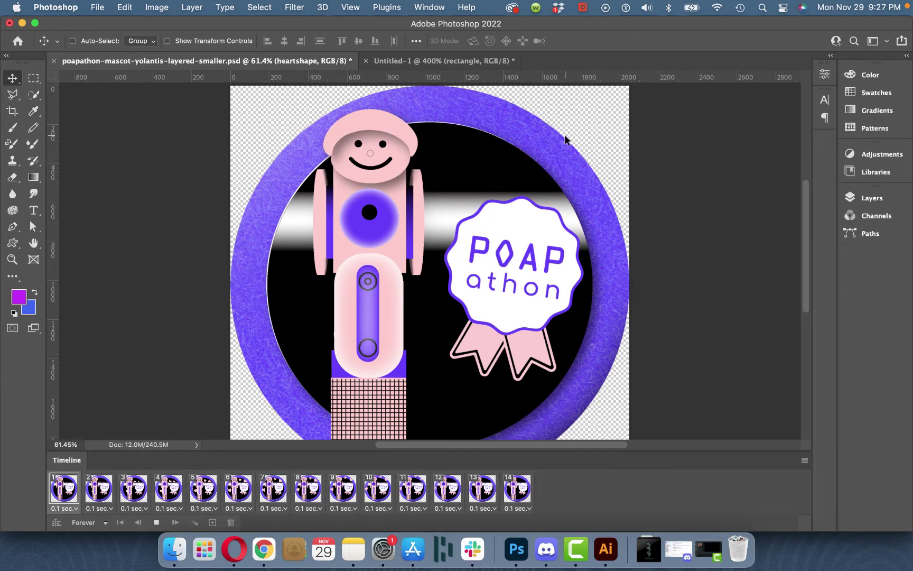
pyautogui.press('space')
pyautogui.click(156, 523)
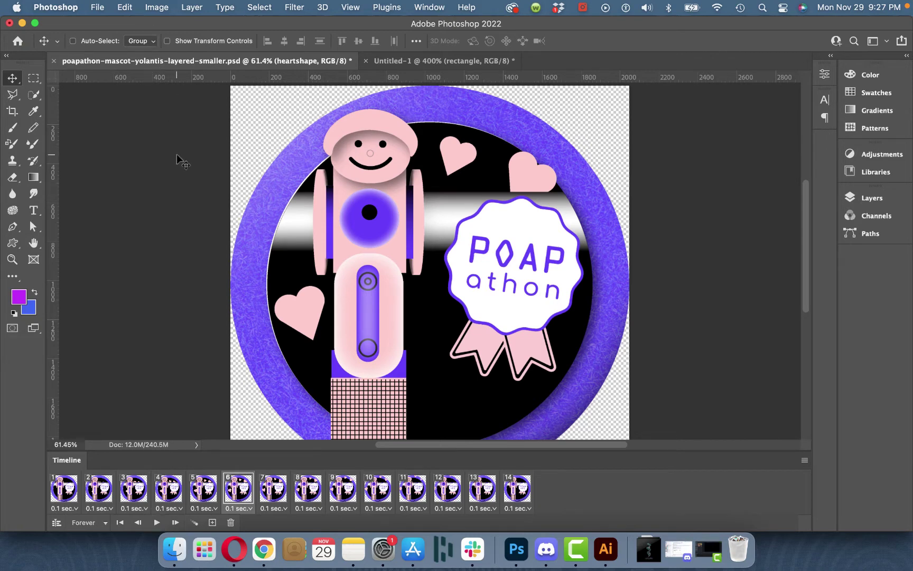
# - Switch to Chrome, look over the YouTube masking tutorial page, and minimize the browser to return to Photoshop
pyautogui.click(266, 551)
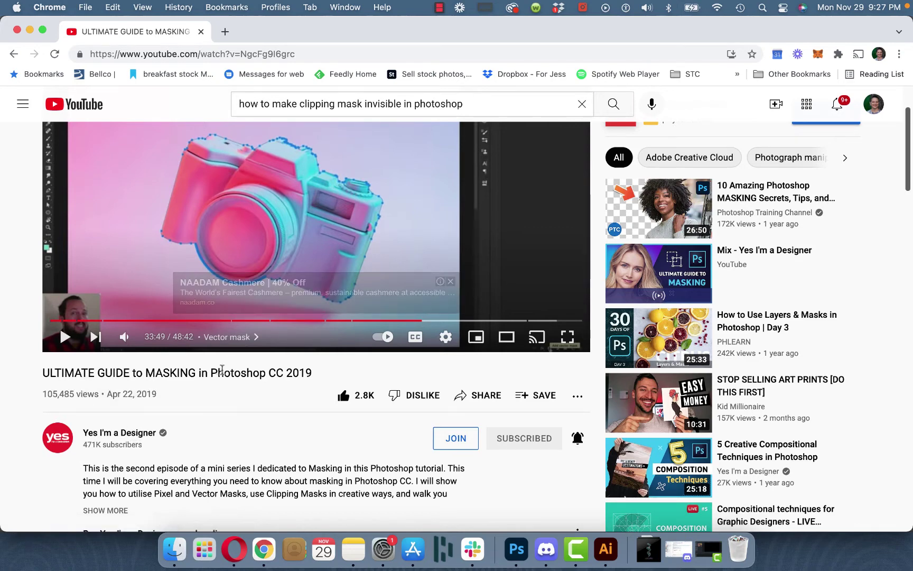
pyautogui.scroll(1, 307, 497)
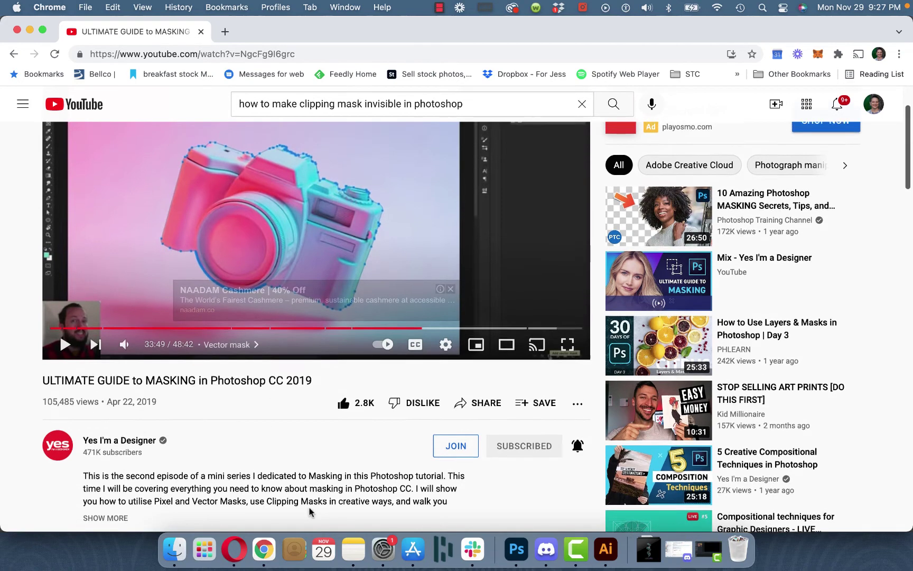
pyautogui.scroll(3, 309, 510)
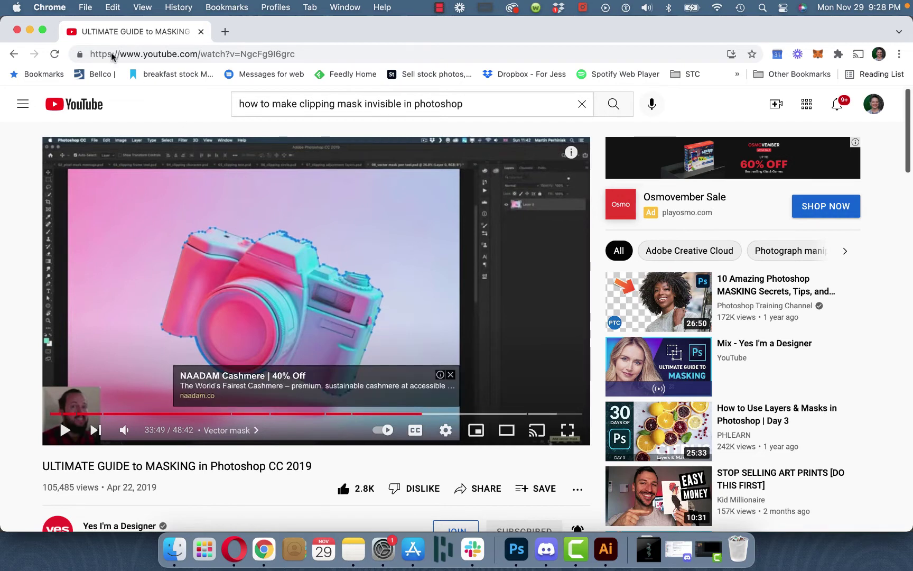
pyautogui.click(30, 31)
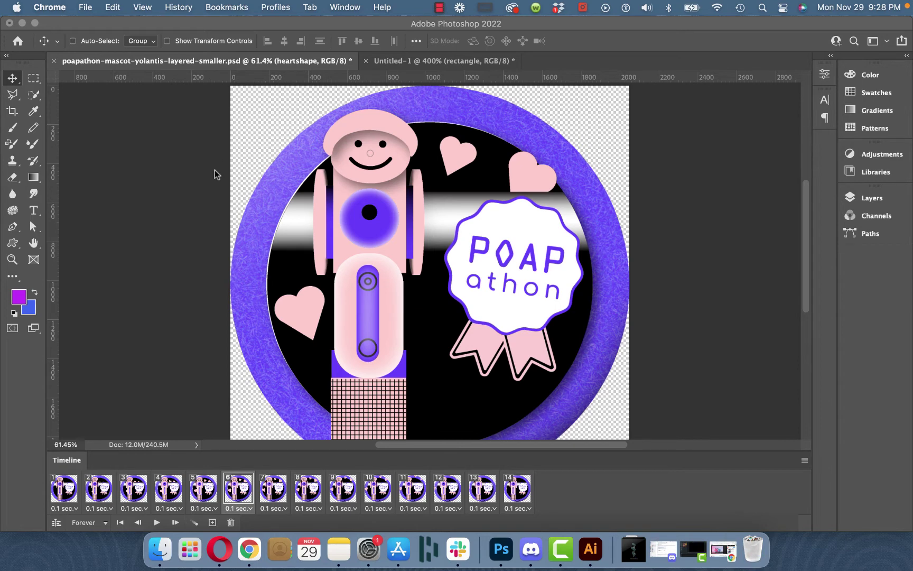
# - Display the mascot document's layers and switch to the Untitled-1 document
pyautogui.click(870, 199)
pyautogui.click(869, 200)
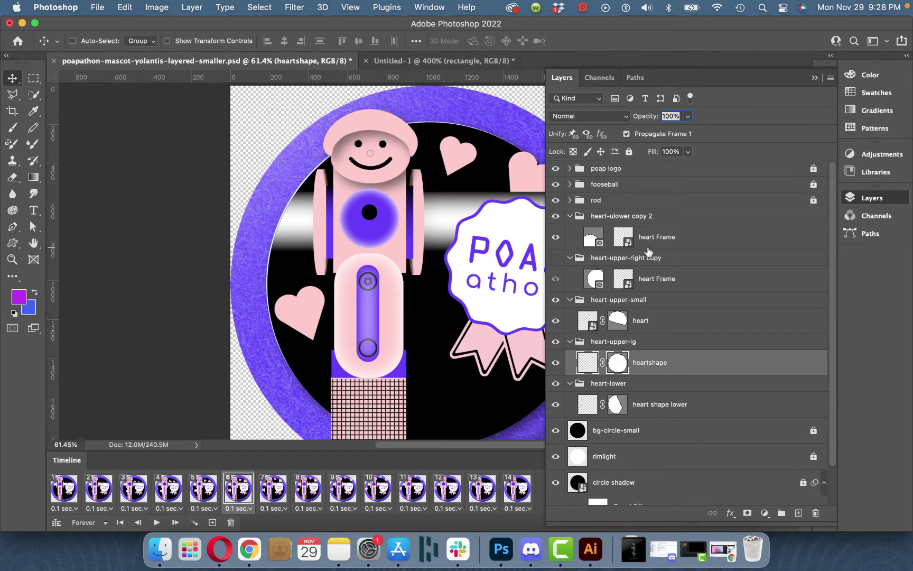
pyautogui.click(381, 63)
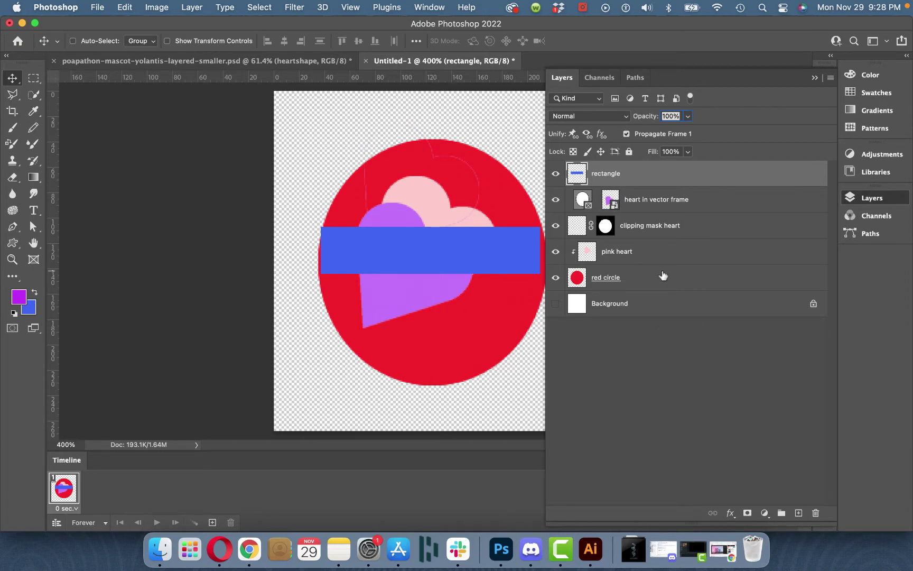
# - Hide and show the pink heart, red circle and heart in vector frame layers in turn to compare them
pyautogui.click(556, 251)
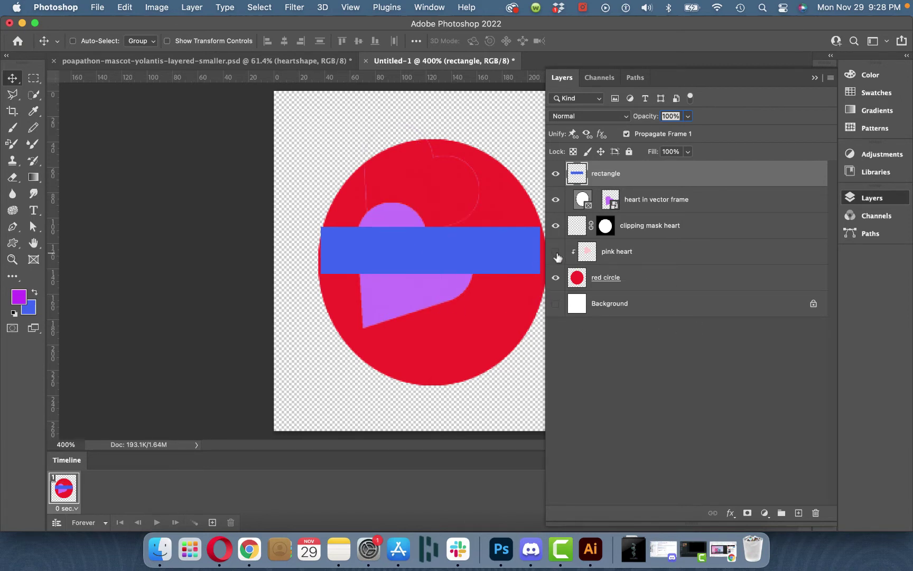
pyautogui.click(555, 252)
pyautogui.click(556, 278)
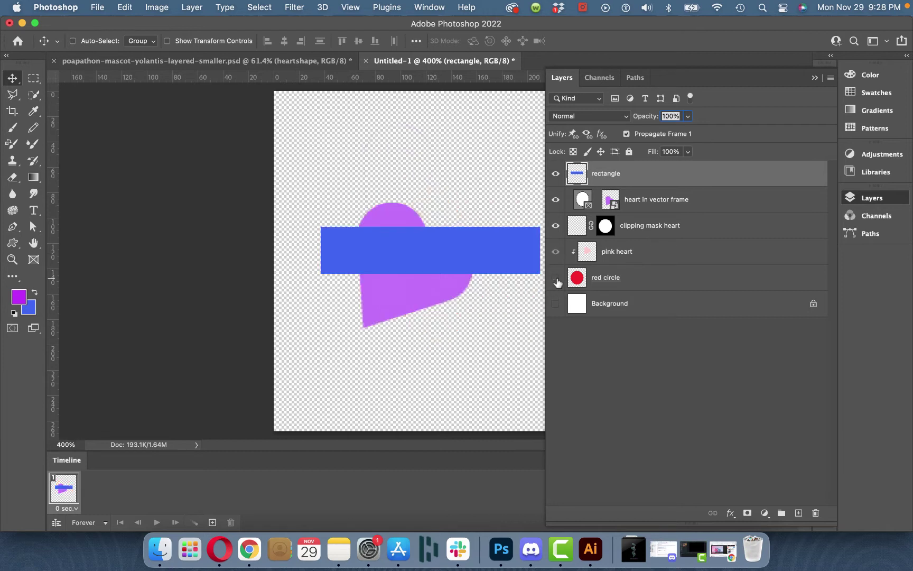
pyautogui.click(555, 277)
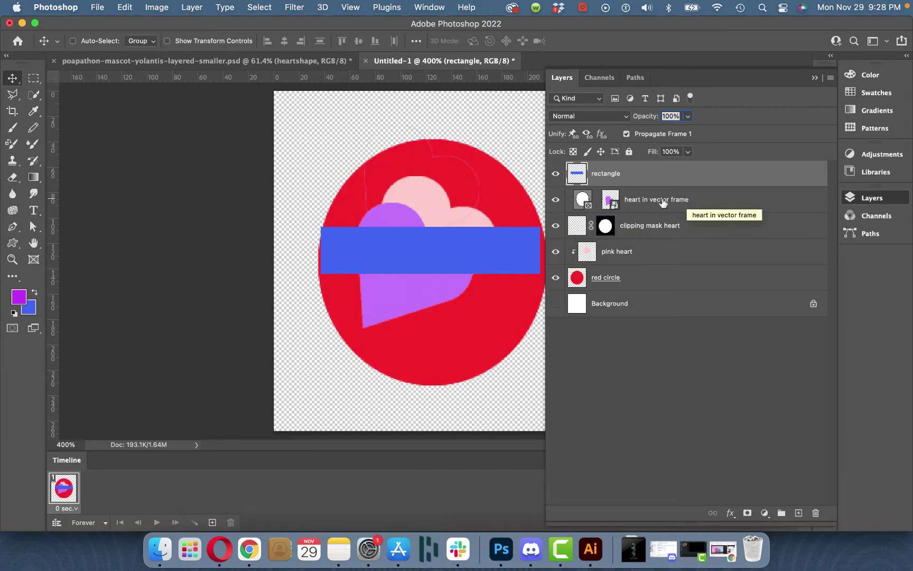
pyautogui.click(556, 199)
pyautogui.click(555, 200)
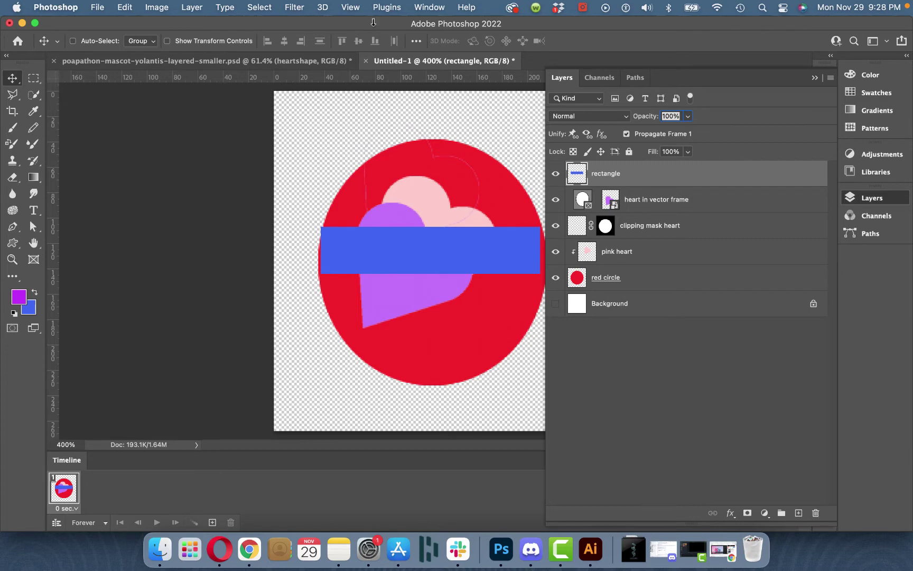
pyautogui.click(428, 8)
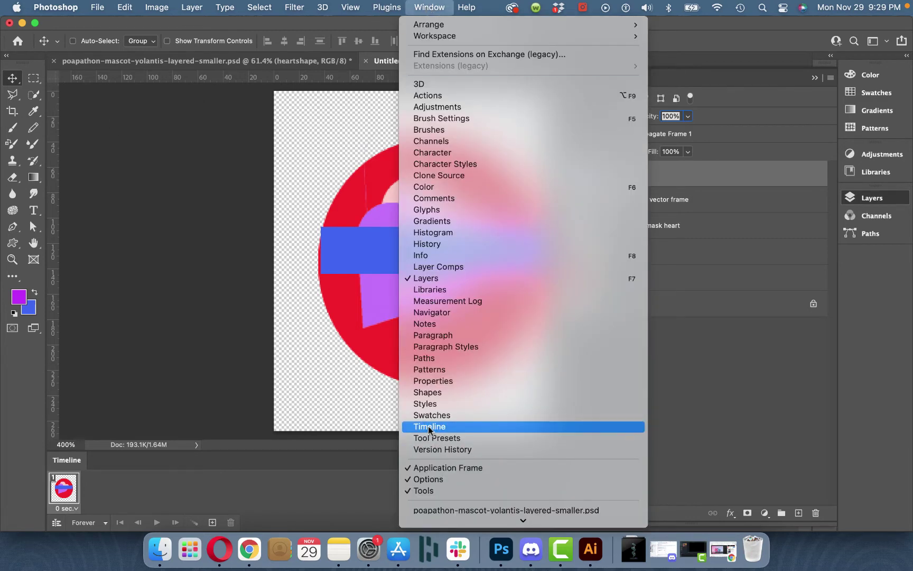
pyautogui.click(137, 485)
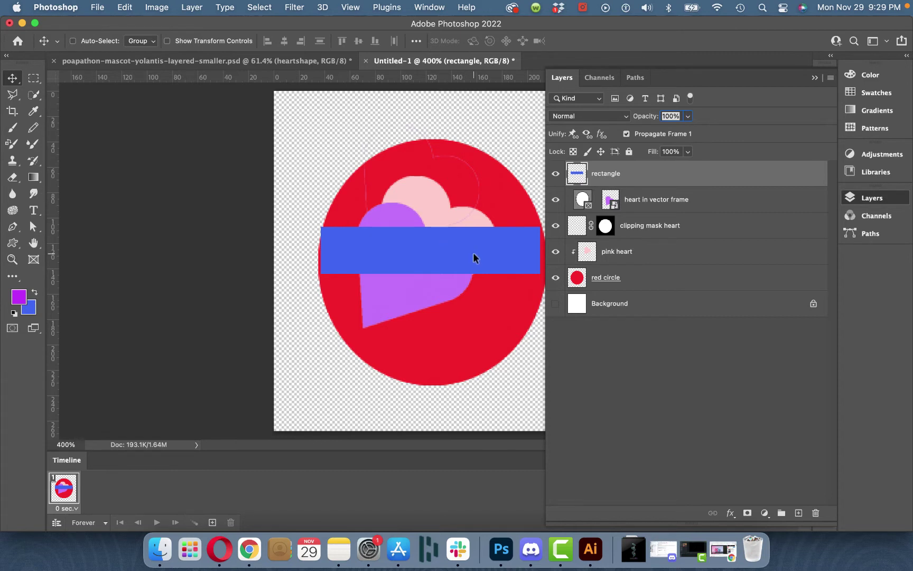
# - Select the clipping mask heart layer, and hide and show it and the pink heart layer to examine each
pyautogui.click(650, 229)
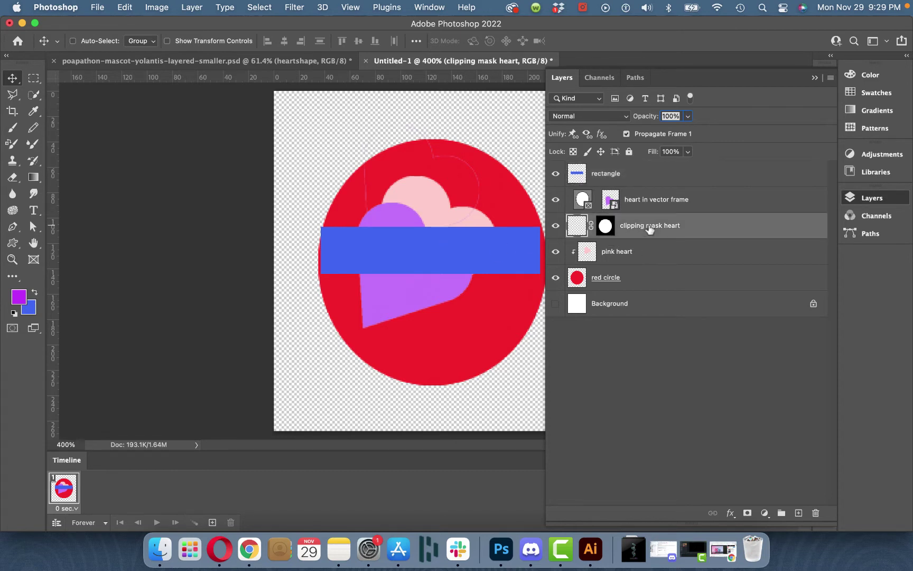
pyautogui.click(556, 227)
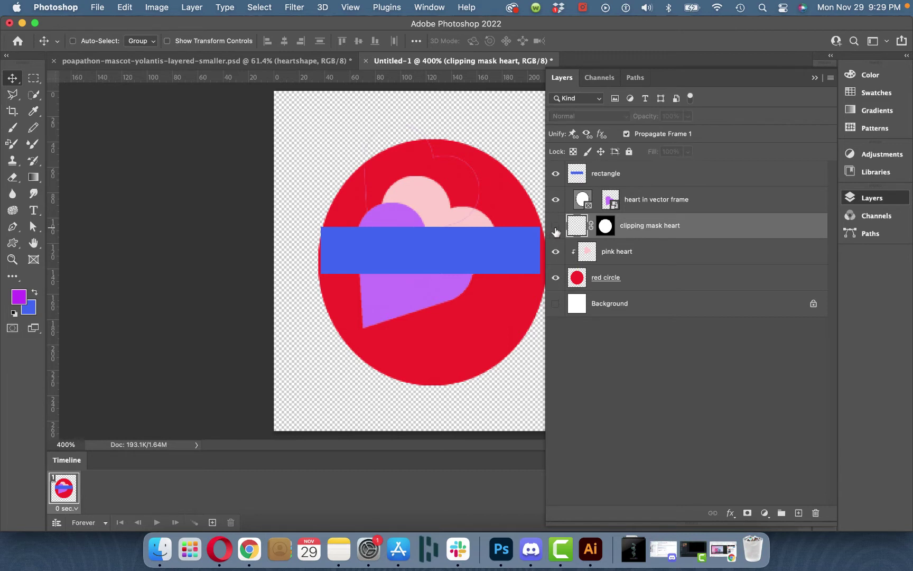
pyautogui.click(555, 226)
pyautogui.click(555, 251)
pyautogui.click(555, 251)
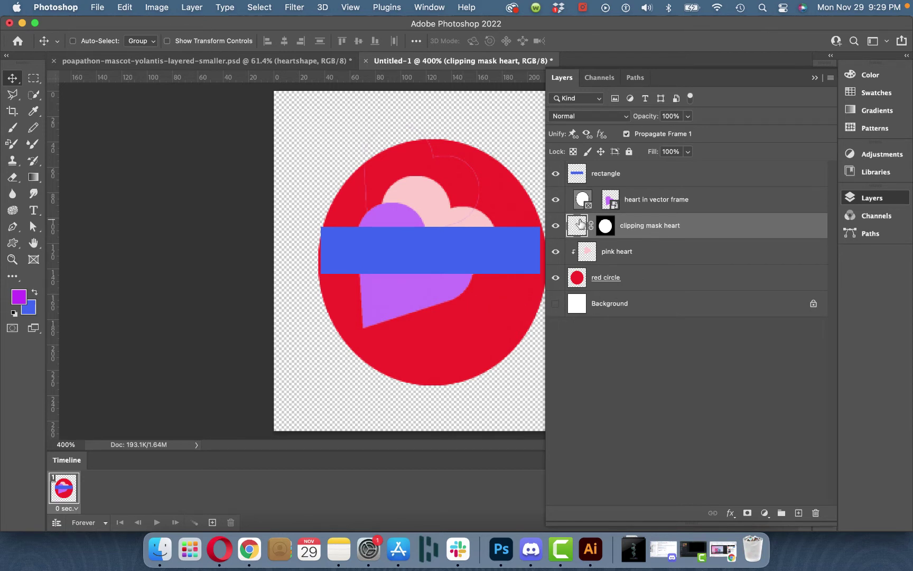
# - Move the pink heart up and slightly left so the red circle's upper edge clips it
pyautogui.click(594, 255)
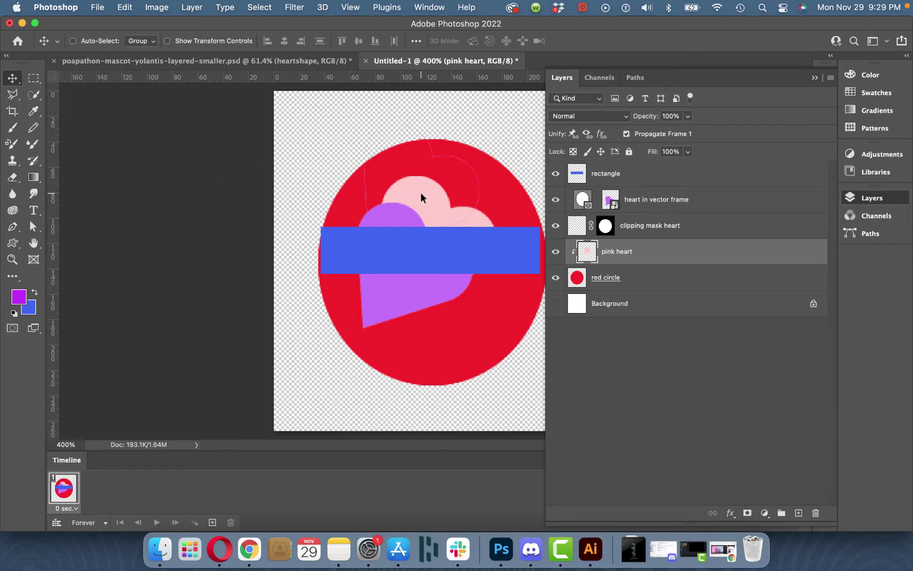
pyautogui.moveTo(421, 198); pyautogui.dragTo(403, 148)
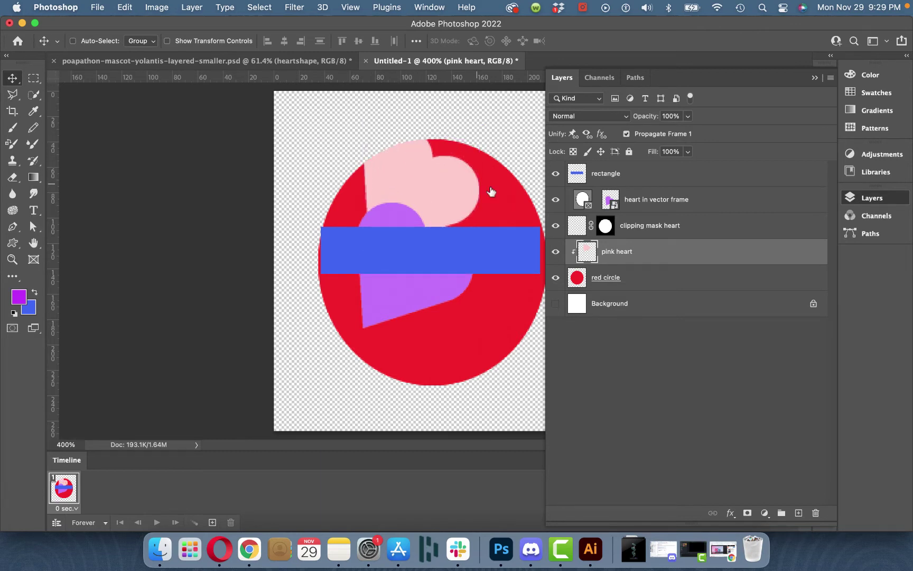
# - Move the heart in vector frame together with its frame past the canvas's left edge and back over the red circle
pyautogui.click(658, 202)
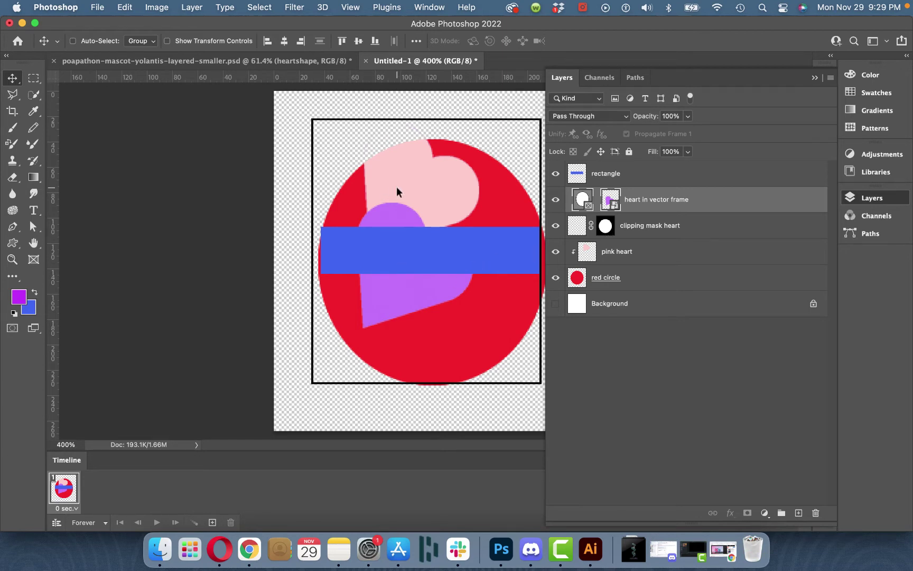
pyautogui.moveTo(401, 212); pyautogui.dragTo(313, 169)
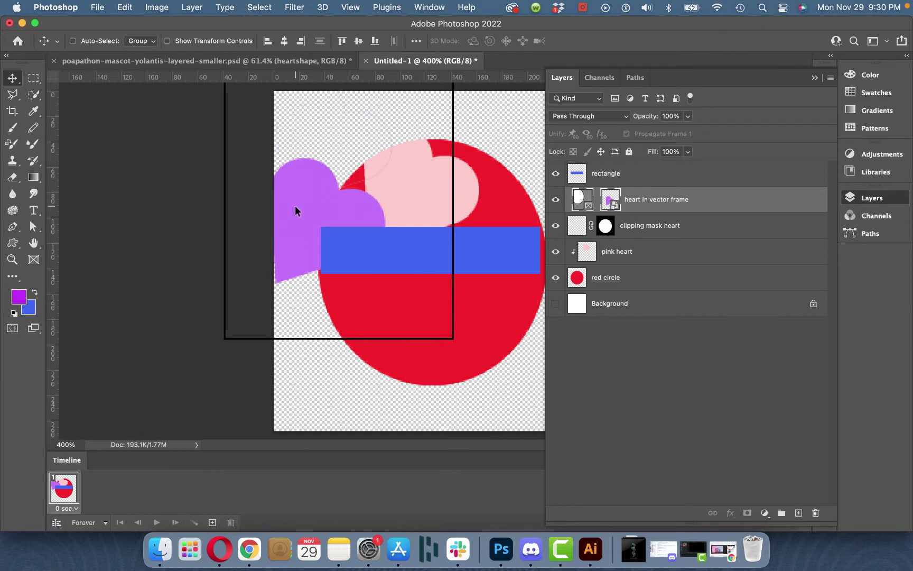
pyautogui.moveTo(298, 207); pyautogui.dragTo(362, 236)
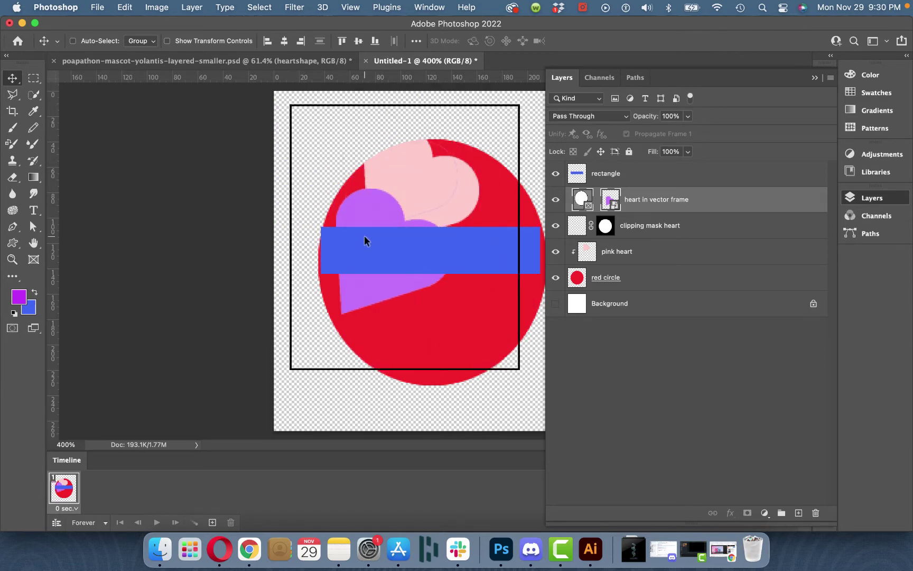
# - Select only the purple heart content of the vector frame and shift it slightly down and right inside the frame
pyautogui.click(610, 199)
pyautogui.moveTo(614, 198); pyautogui.dragTo(610, 199)
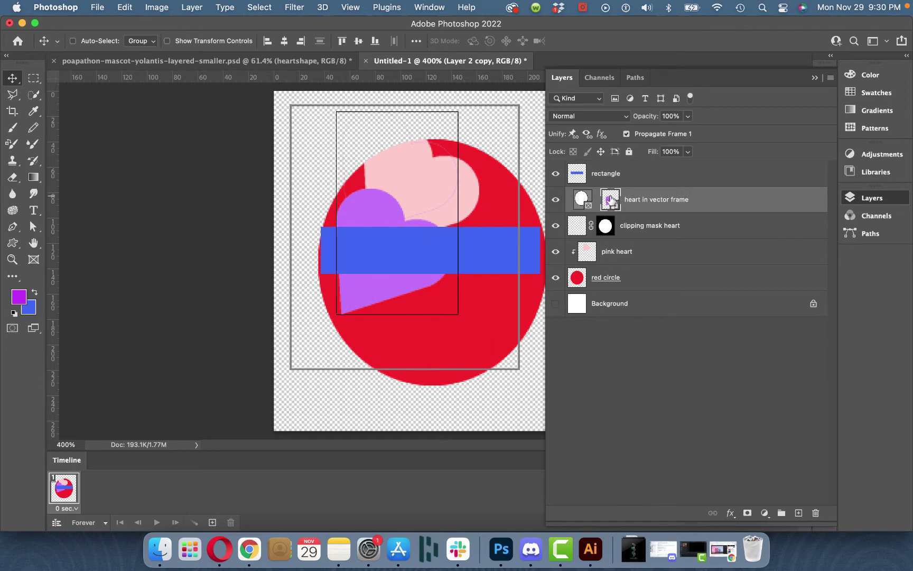
pyautogui.moveTo(384, 212); pyautogui.dragTo(397, 226)
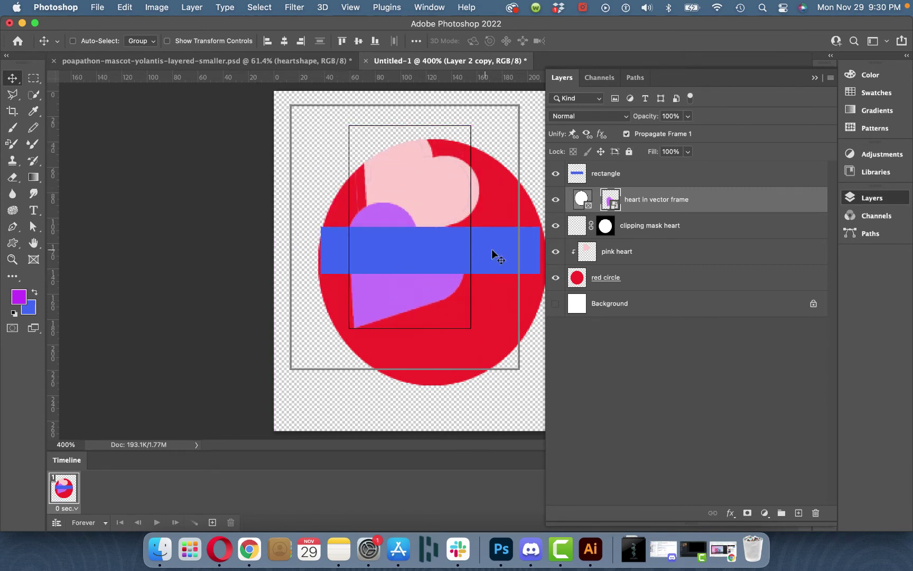
# - Unlink the clipping mask heart from its layer mask, try moving the layer and mask on the canvas, and reselect the layer's artwork
pyautogui.click(649, 228)
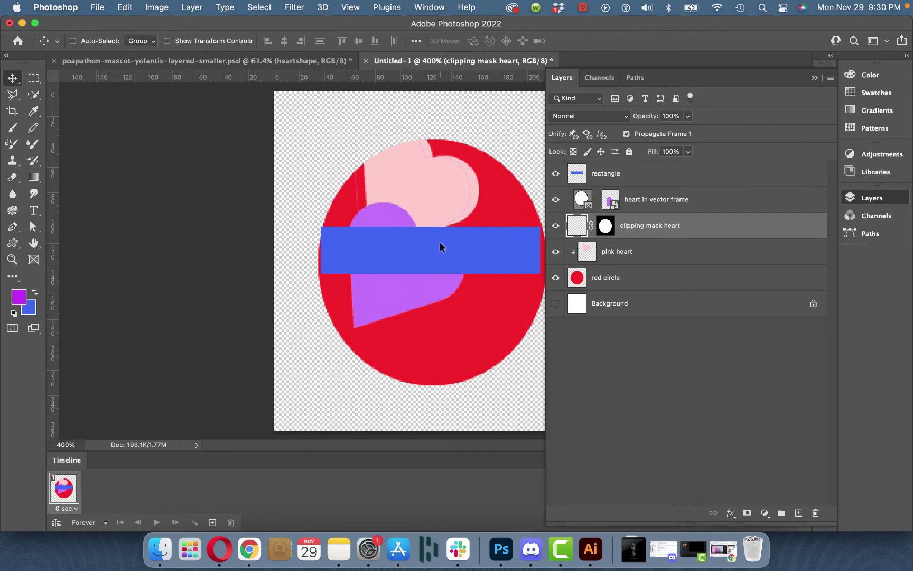
pyautogui.moveTo(386, 217); pyautogui.dragTo(428, 214)
pyautogui.click(604, 230)
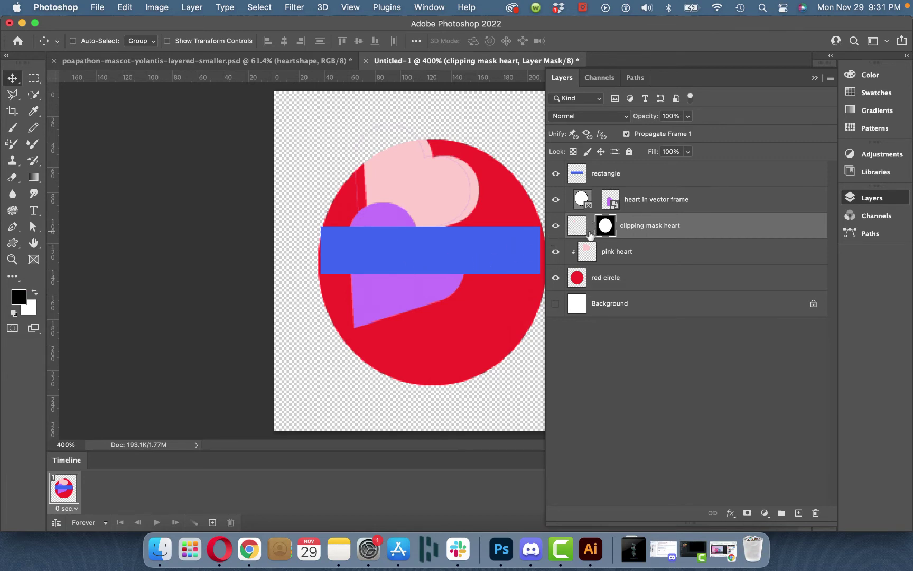
pyautogui.click(590, 233)
pyautogui.moveTo(379, 214); pyautogui.dragTo(412, 235)
pyautogui.press('super')
pyautogui.click(577, 228)
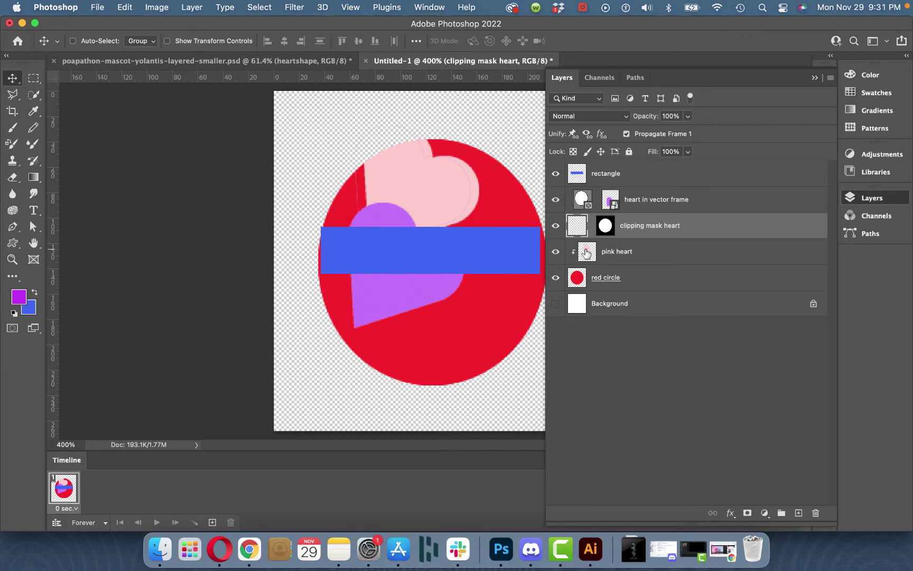
# - Move the pink heart down and right, back inside the red circle
pyautogui.click(587, 253)
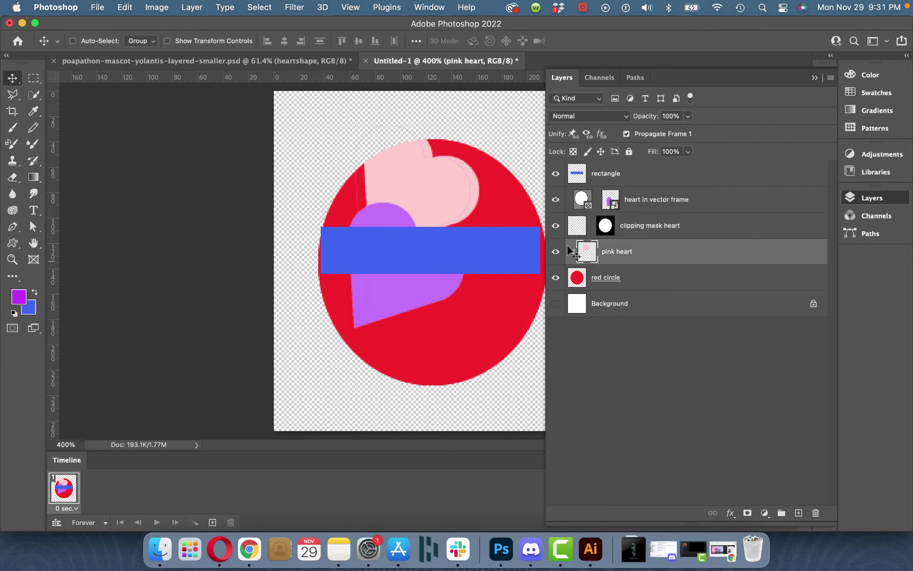
pyautogui.moveTo(426, 192); pyautogui.dragTo(466, 225)
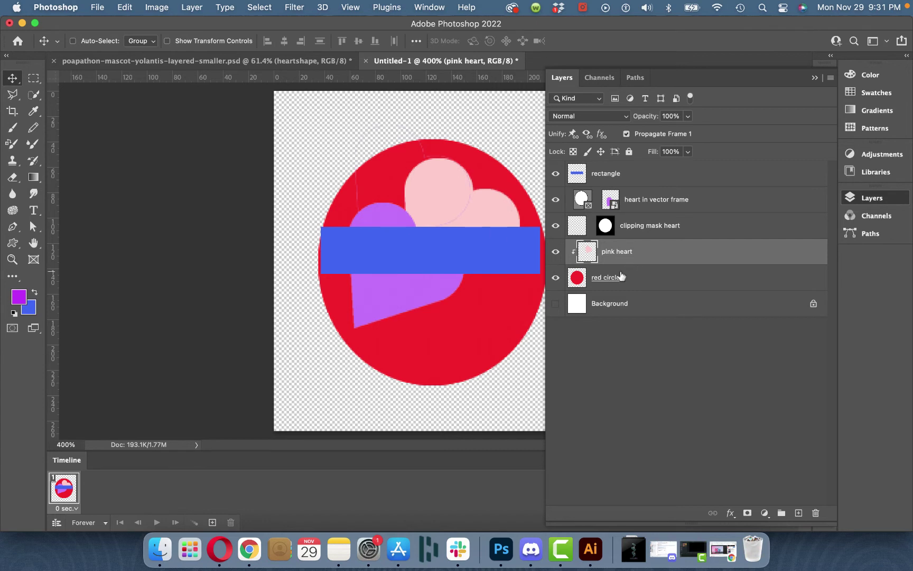
# - Load the red circle layer's outline as a selection and make the rectangle layer active
pyautogui.click(613, 174)
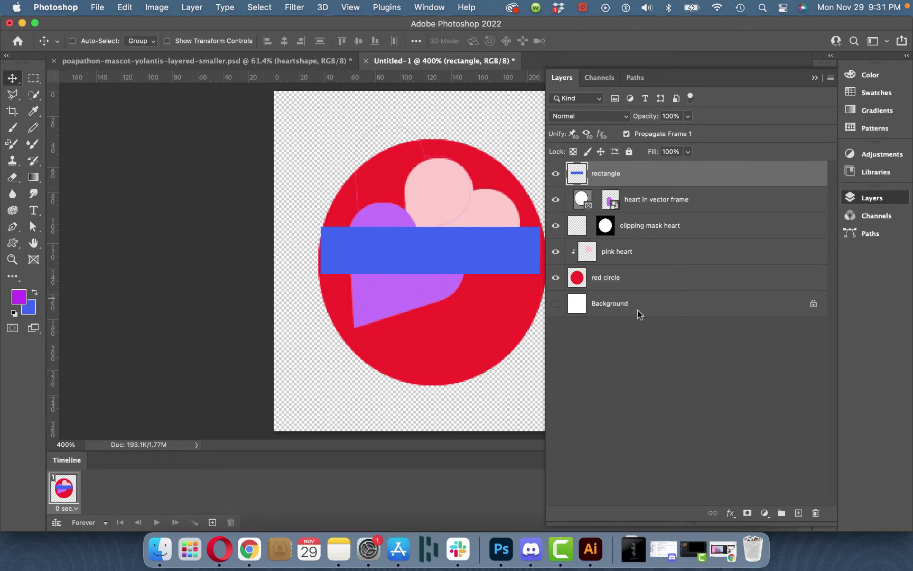
pyautogui.click(646, 287)
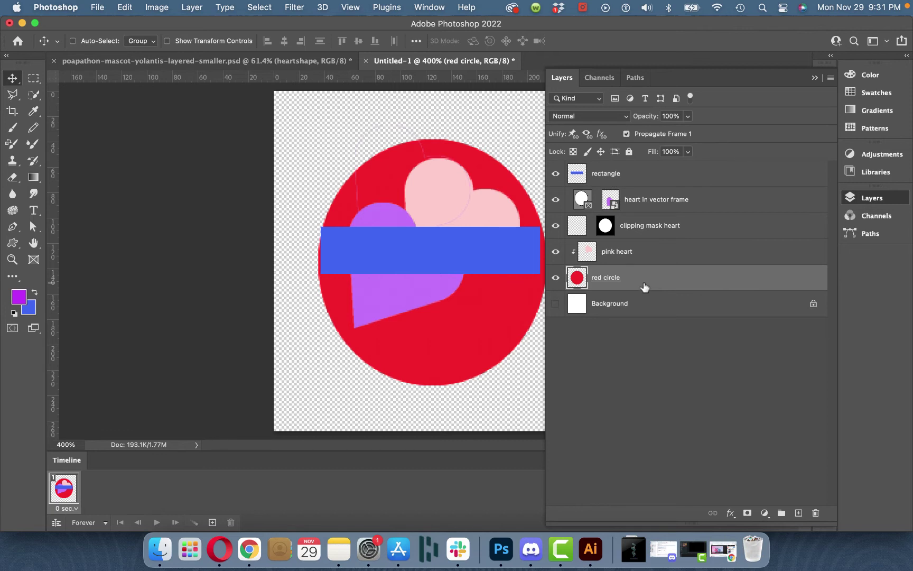
pyautogui.press('super')
pyautogui.keyDown('super'); pyautogui.click(576, 280); pyautogui.keyUp('super')
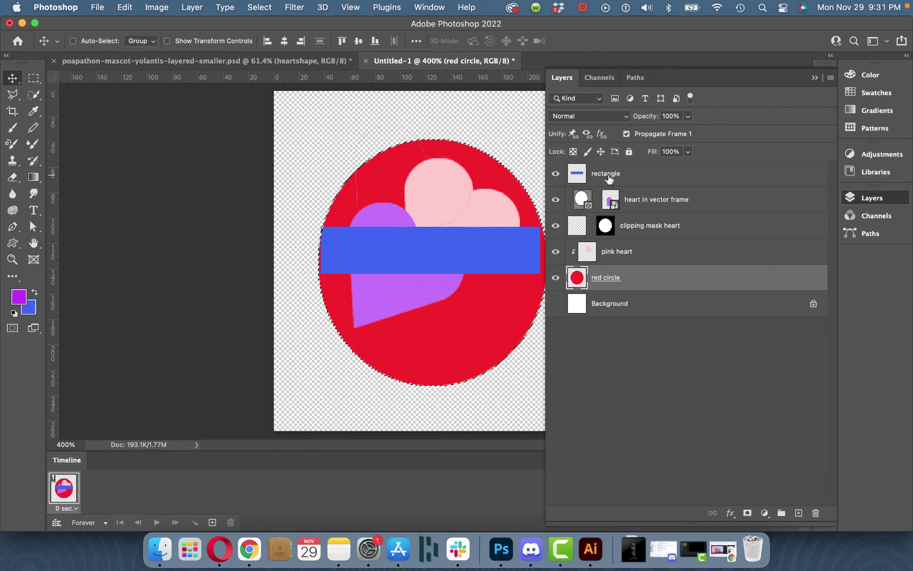
pyautogui.click(609, 174)
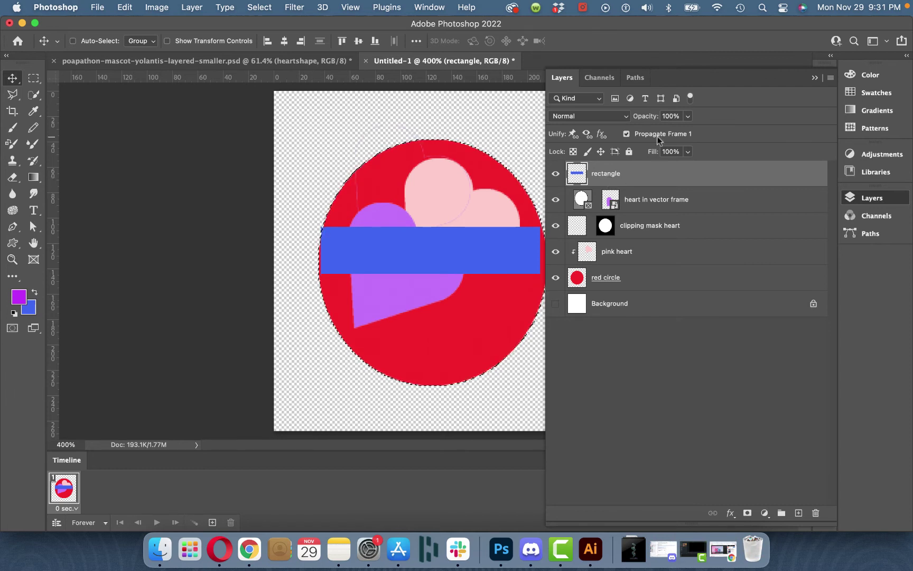
# - Try a clipping mask of the blue rectangle on the heart in vector frame layer below, and undo it
pyautogui.rightClick(608, 176)
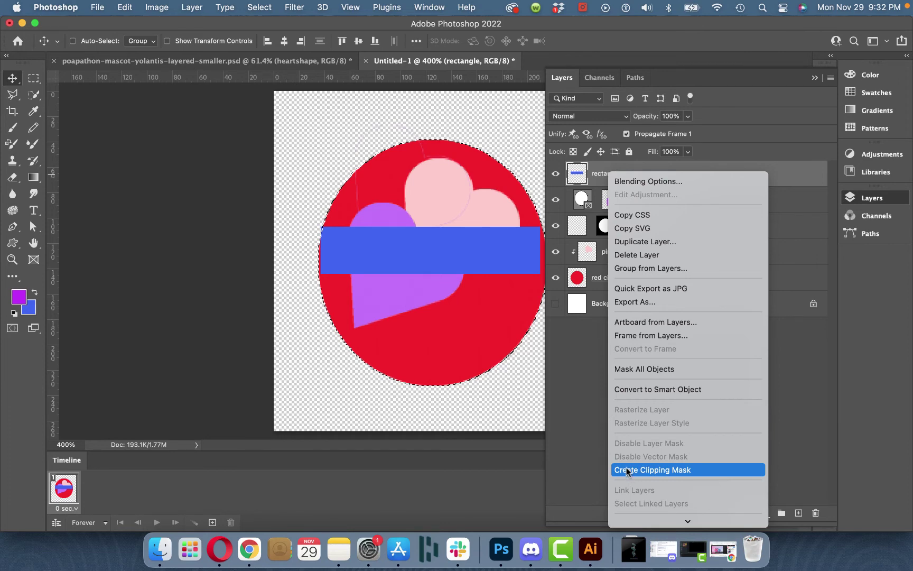
pyautogui.click(795, 176)
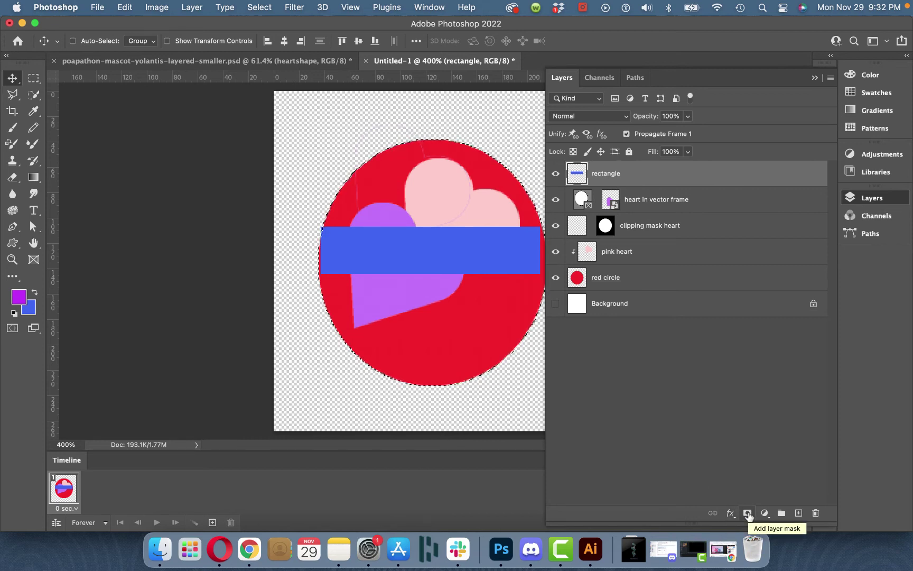
pyautogui.rightClick(605, 177)
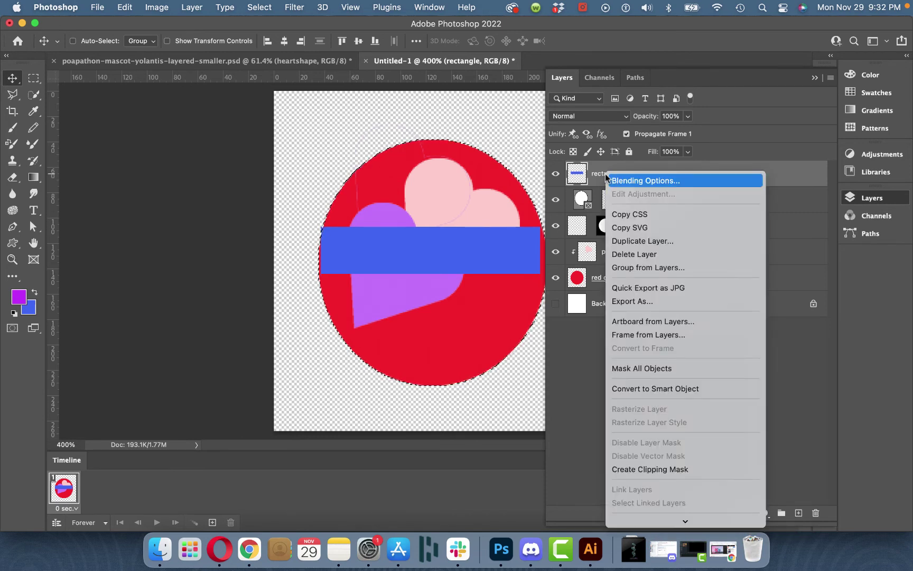
pyautogui.click(634, 469)
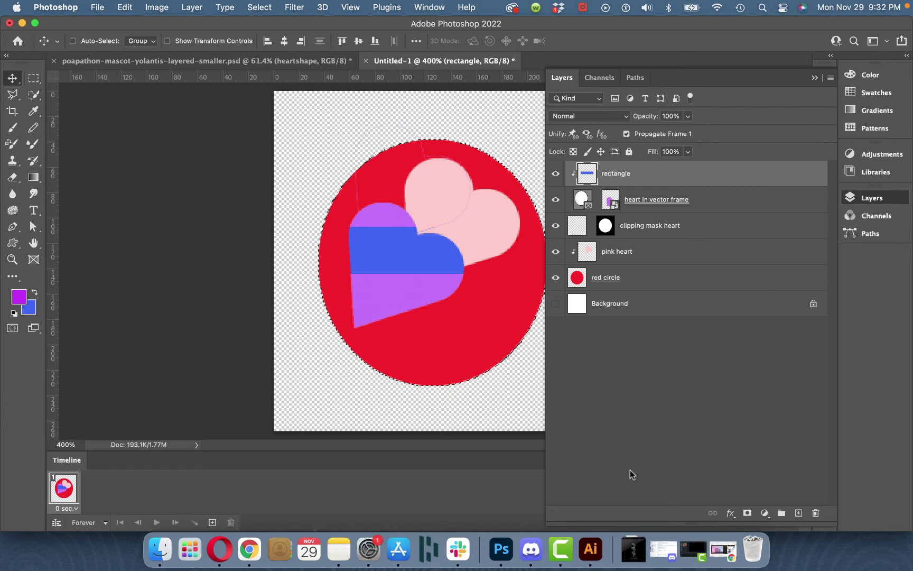
pyautogui.press('super+z')
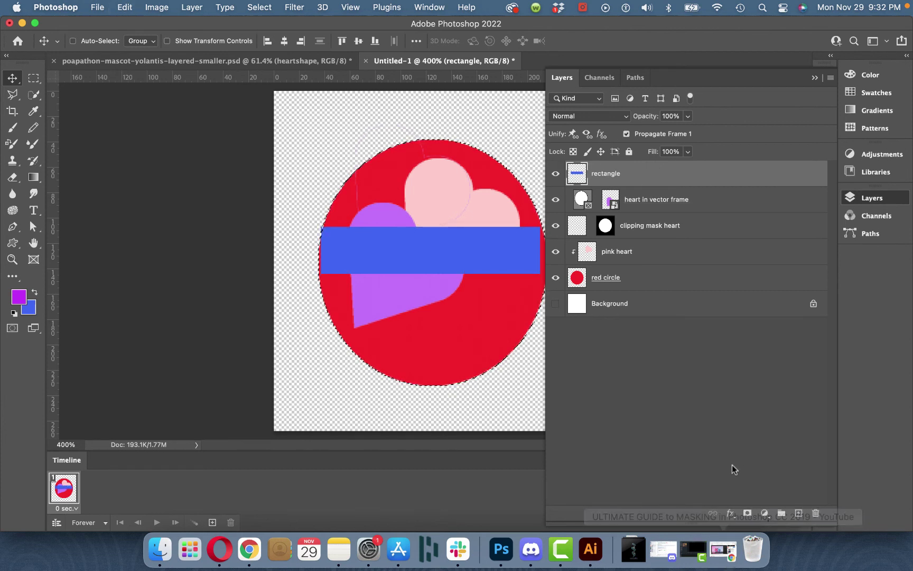
# - Add a layer mask to the rectangle from the circular selection and move layer and mask slightly up together
pyautogui.click(747, 513)
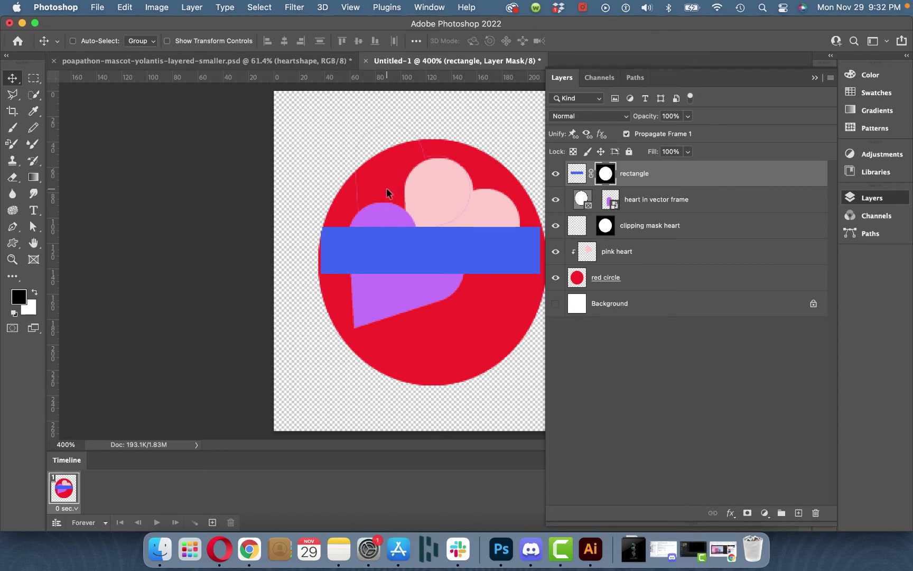
pyautogui.moveTo(386, 187)
pyautogui.mouseDown()
pyautogui.moveTo(312, 131)
pyautogui.moveTo(394, 185)
pyautogui.moveTo(379, 175)
pyautogui.moveTo(386, 184)
pyautogui.mouseUp()
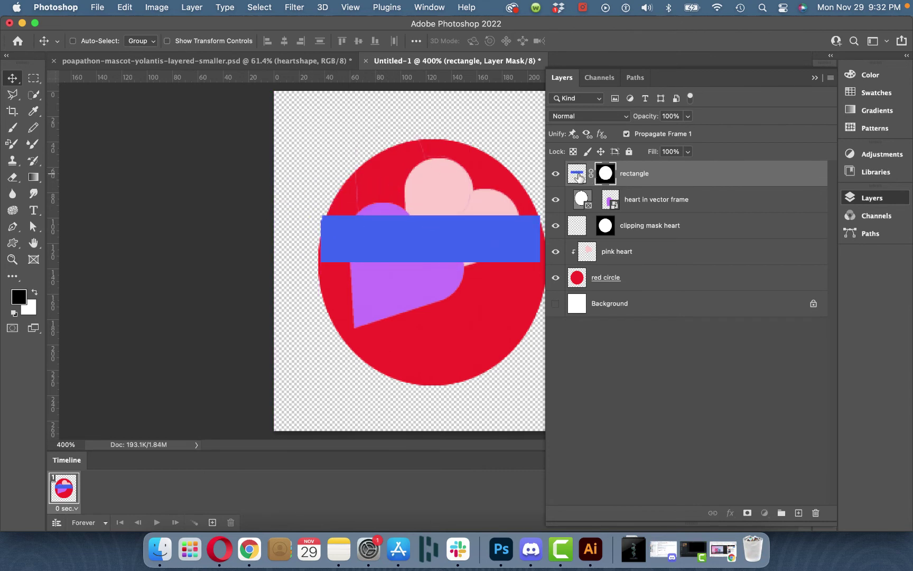
# - Unlink the rectangle from its layer mask and reposition only the blue artwork across the middle of the red circle
pyautogui.click(579, 177)
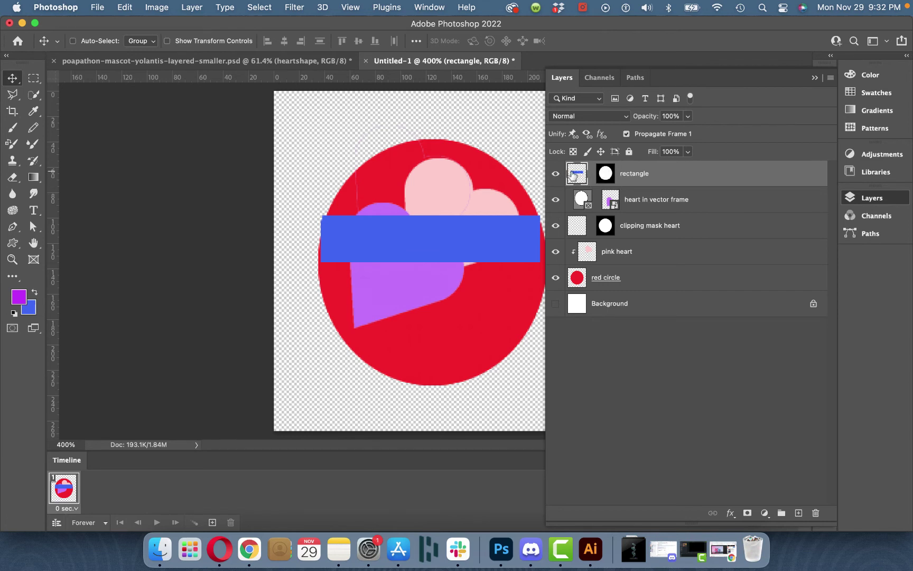
pyautogui.moveTo(426, 239)
pyautogui.mouseDown()
pyautogui.moveTo(358, 188)
pyautogui.moveTo(306, 191)
pyautogui.moveTo(482, 236)
pyautogui.moveTo(297, 195)
pyautogui.moveTo(423, 208)
pyautogui.moveTo(481, 239)
pyautogui.moveTo(350, 205)
pyautogui.moveTo(431, 239)
pyautogui.moveTo(431, 257)
pyautogui.mouseUp()
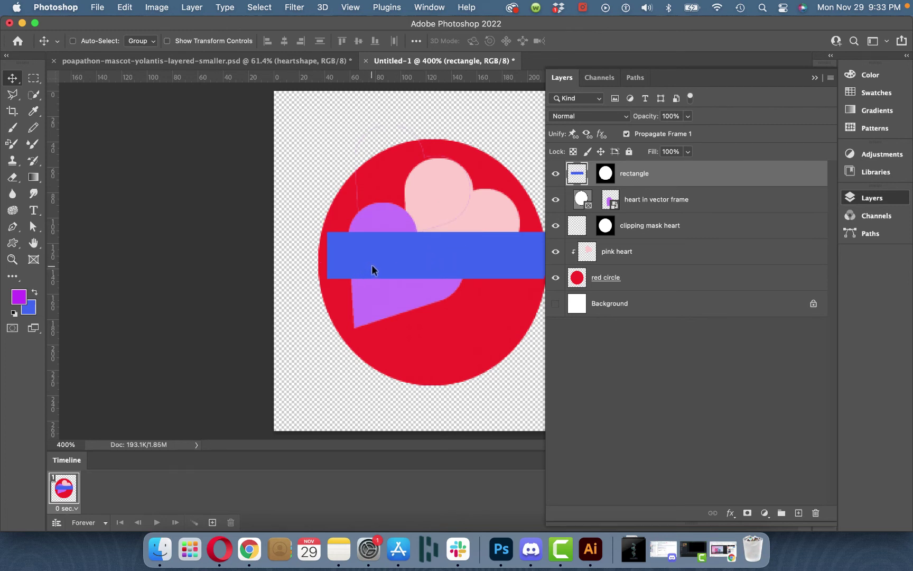
pyautogui.moveTo(371, 264); pyautogui.dragTo(366, 259)
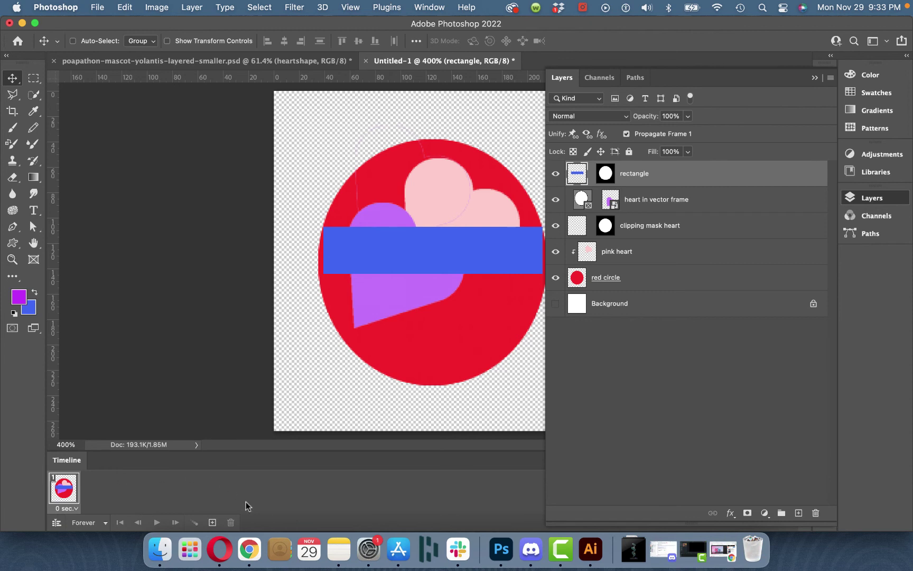
# - Add a second animation frame and move the blue rectangle up past the circle's upper edge in it
pyautogui.click(212, 522)
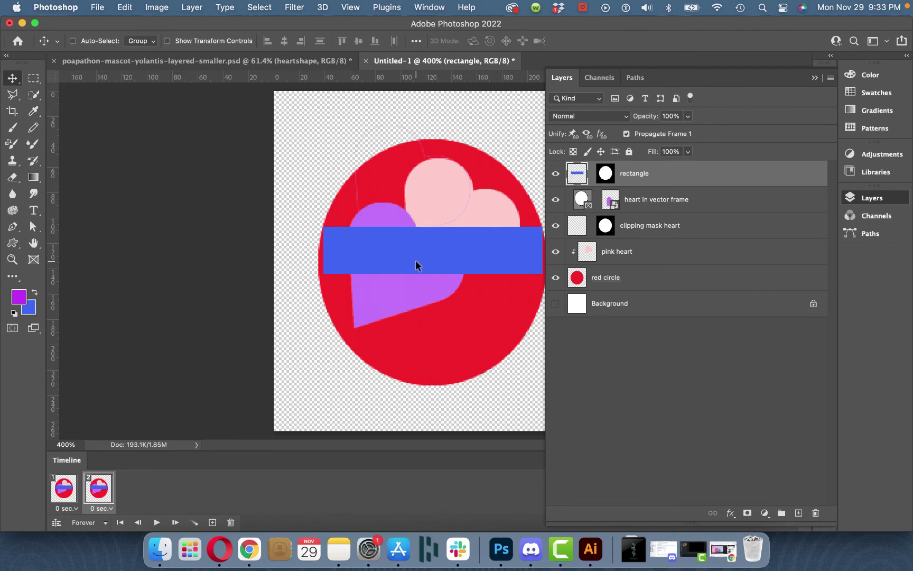
pyautogui.moveTo(416, 262); pyautogui.dragTo(422, 115)
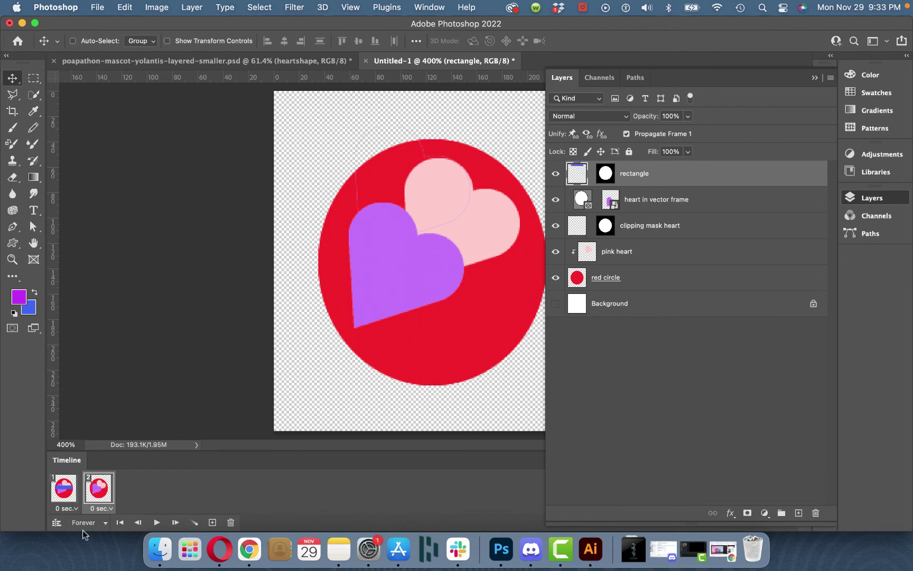
# - Tween the two animation frames with 12 added frames across all layers, and play back the animation
pyautogui.click(65, 496)
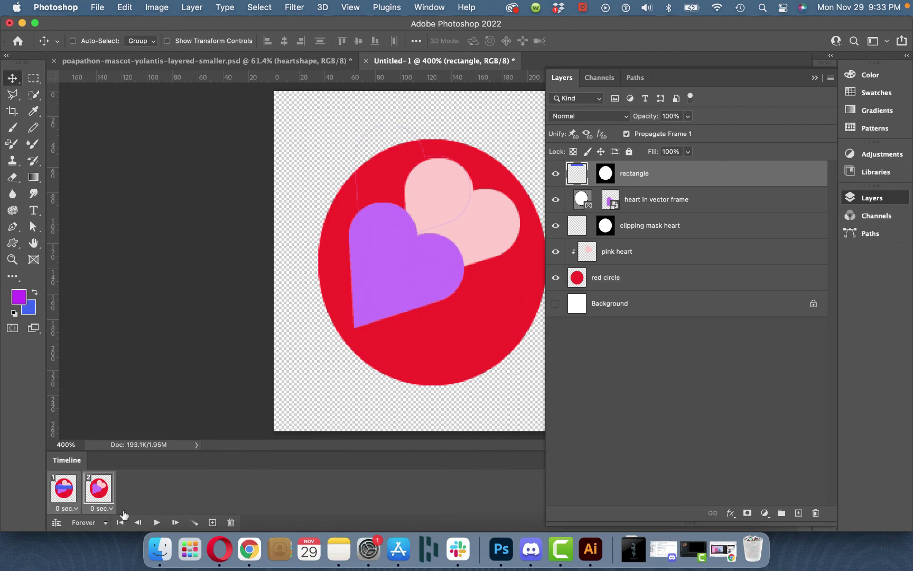
pyautogui.click(193, 523)
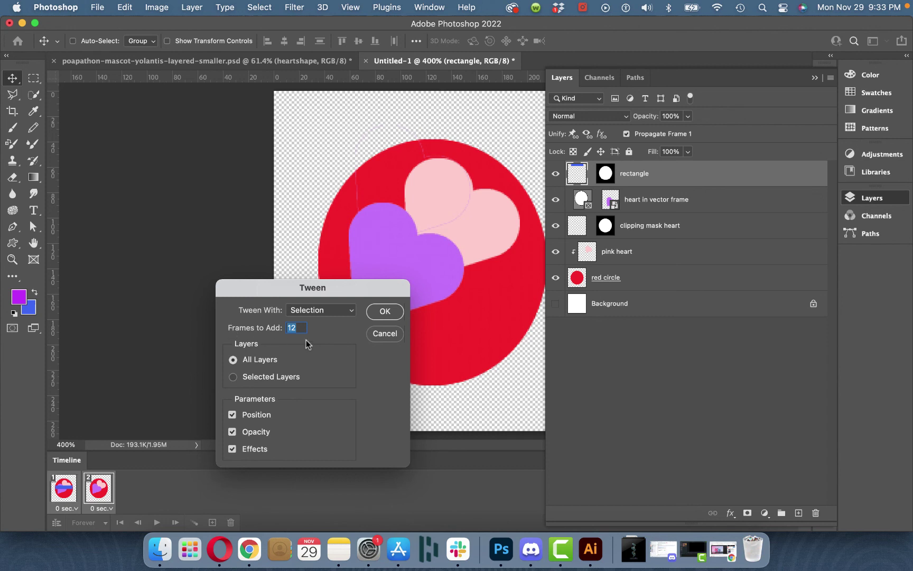
pyautogui.click(383, 311)
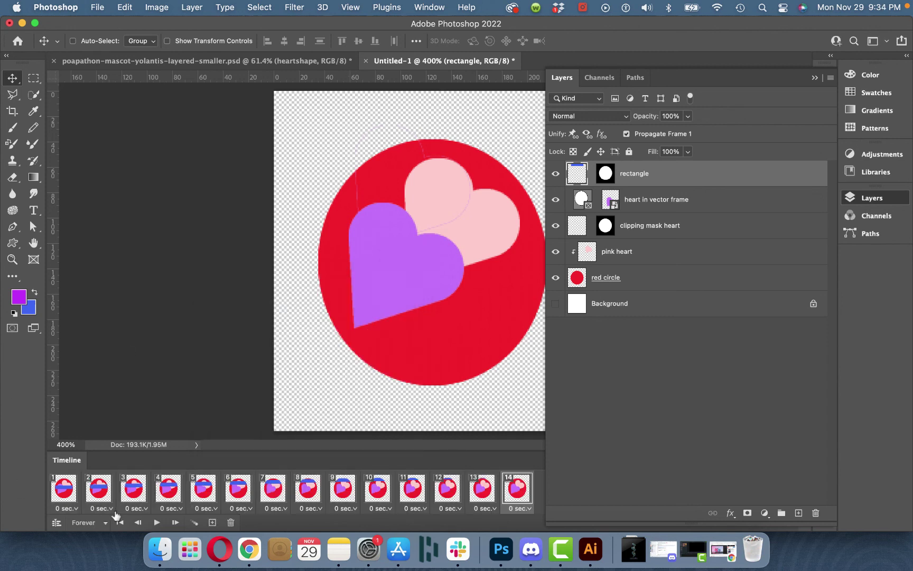
pyautogui.click(156, 522)
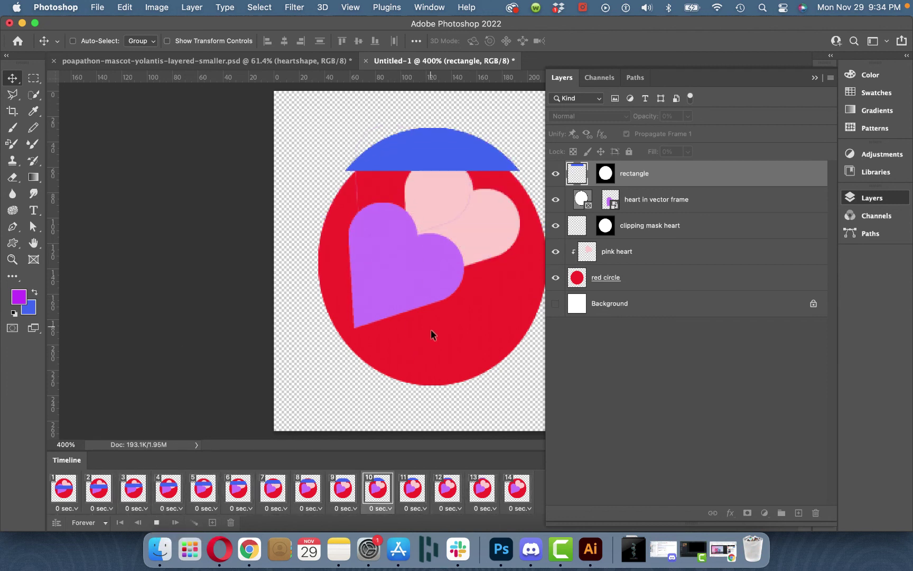
pyautogui.click(154, 523)
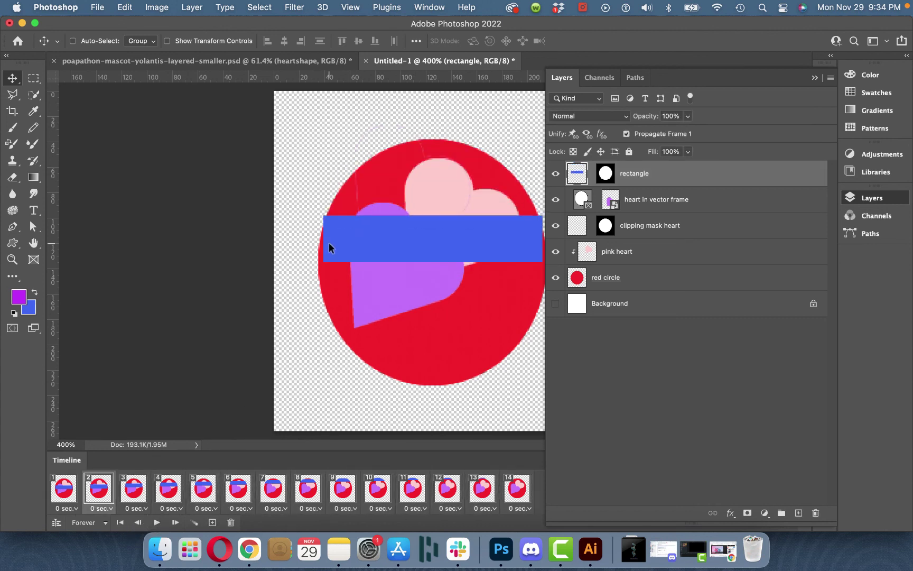